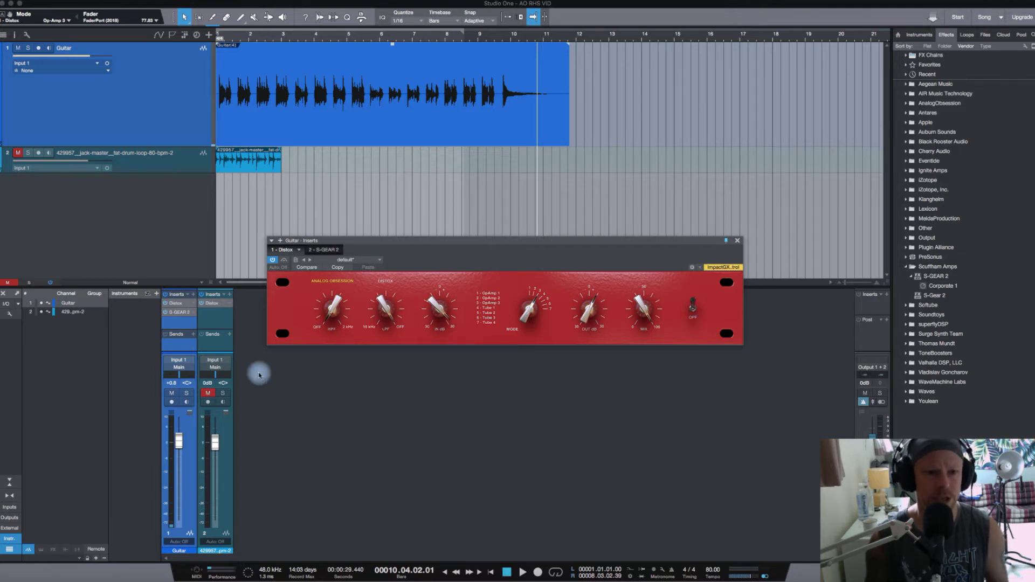
- Bypass Distox on the Guitar channel and play the guitar track from the start without it
{"action": "left_click", "coordinate": [167, 306]}
{"action": "left_click", "coordinate": [168, 306]}
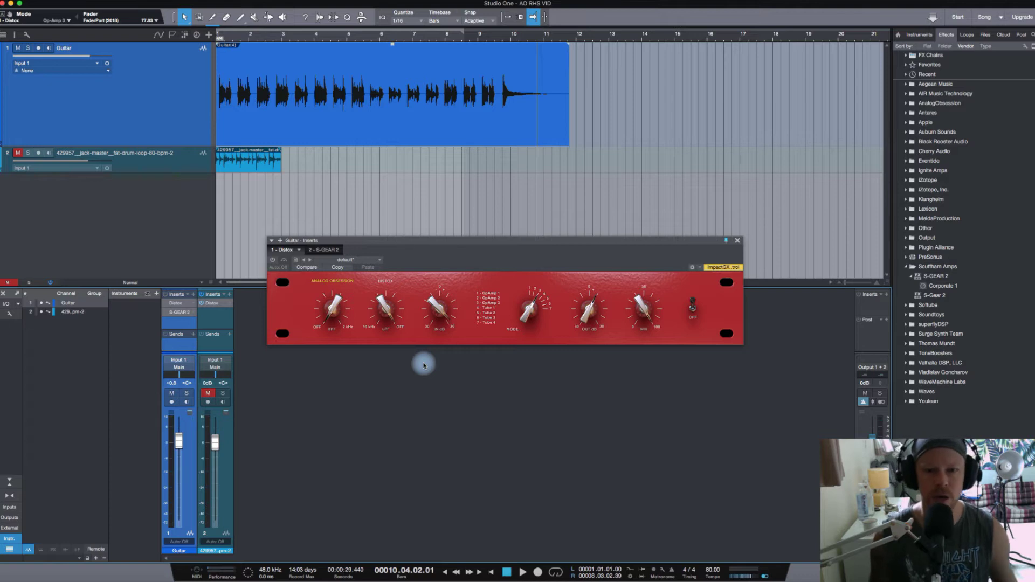
{"action": "key", "text": "comma"}
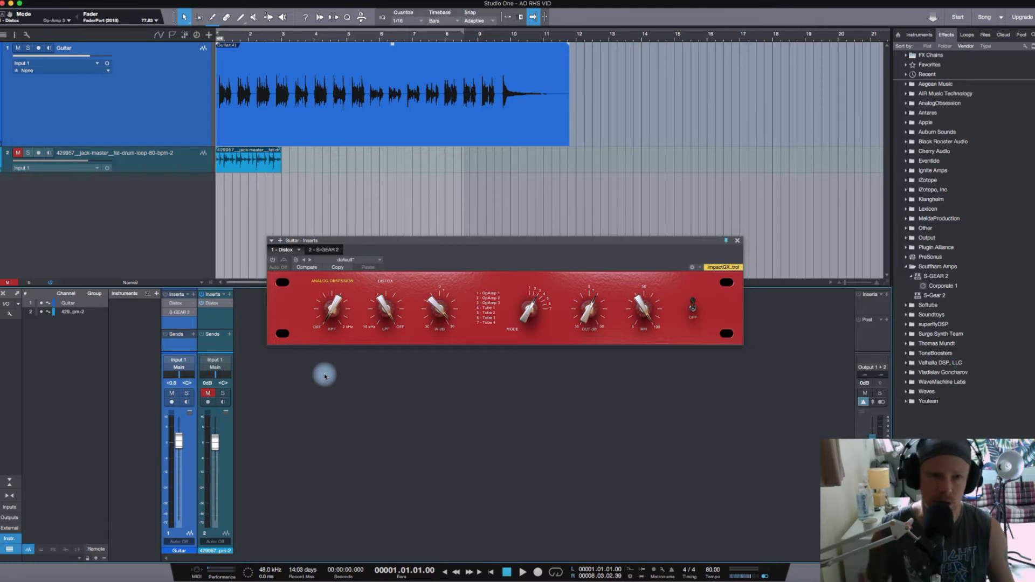
{"action": "key", "text": "space"}
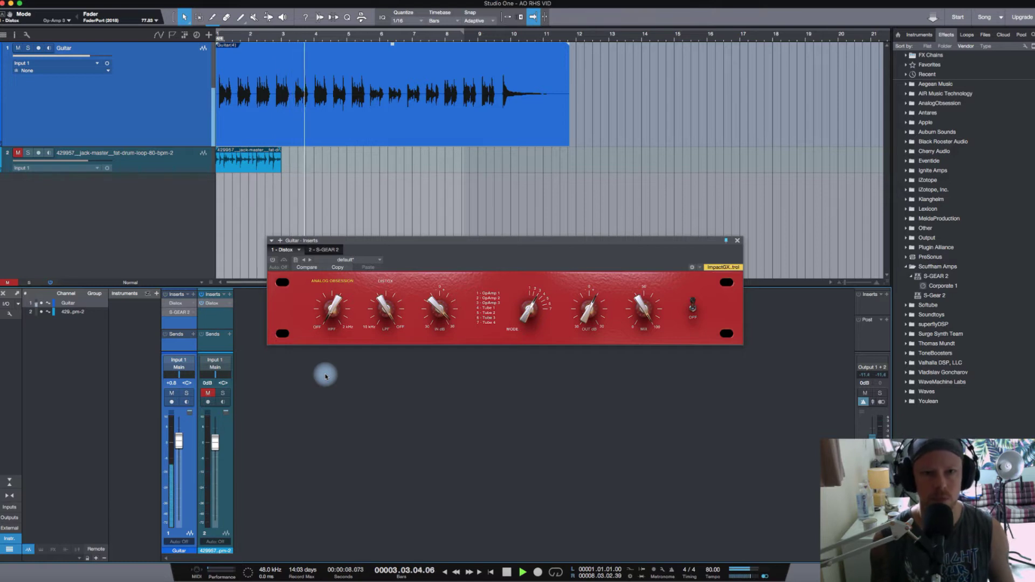
{"action": "key", "text": "space"}
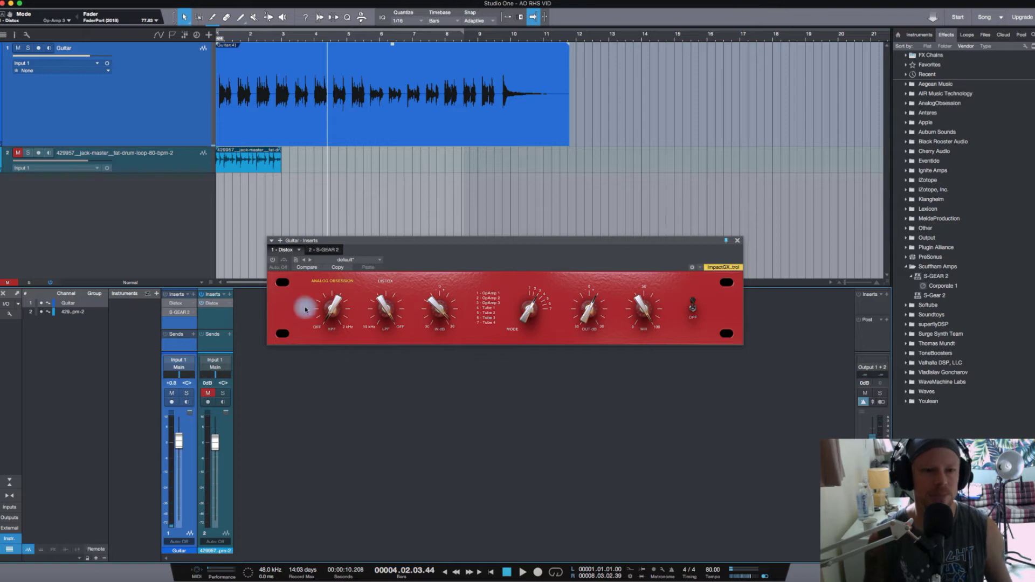
- Reactivate Distox on the Guitar channel and play the guitar track from the start for comparison
{"action": "left_click", "coordinate": [176, 306]}
{"action": "key", "text": "Home"}
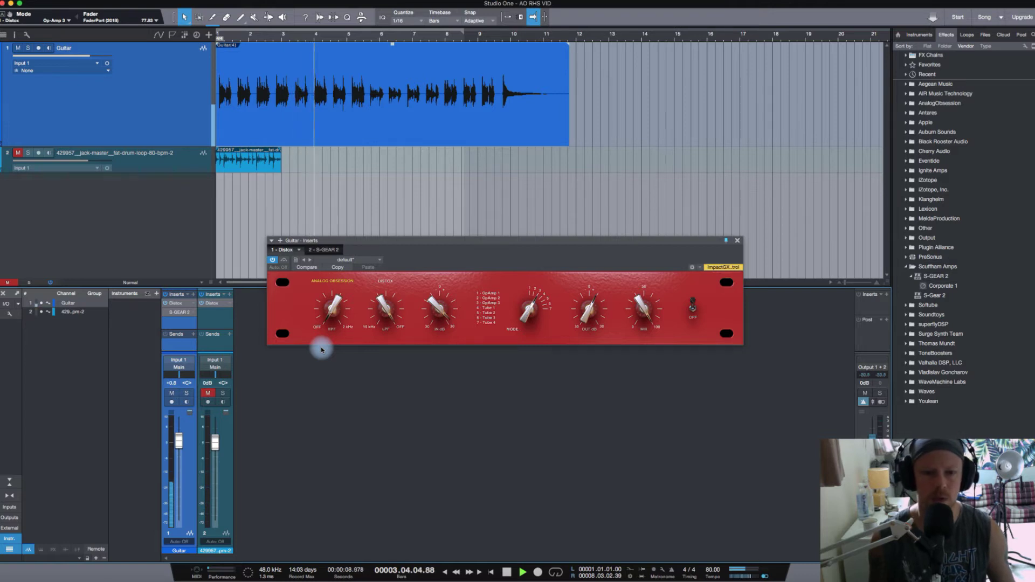
{"action": "key", "text": "space"}
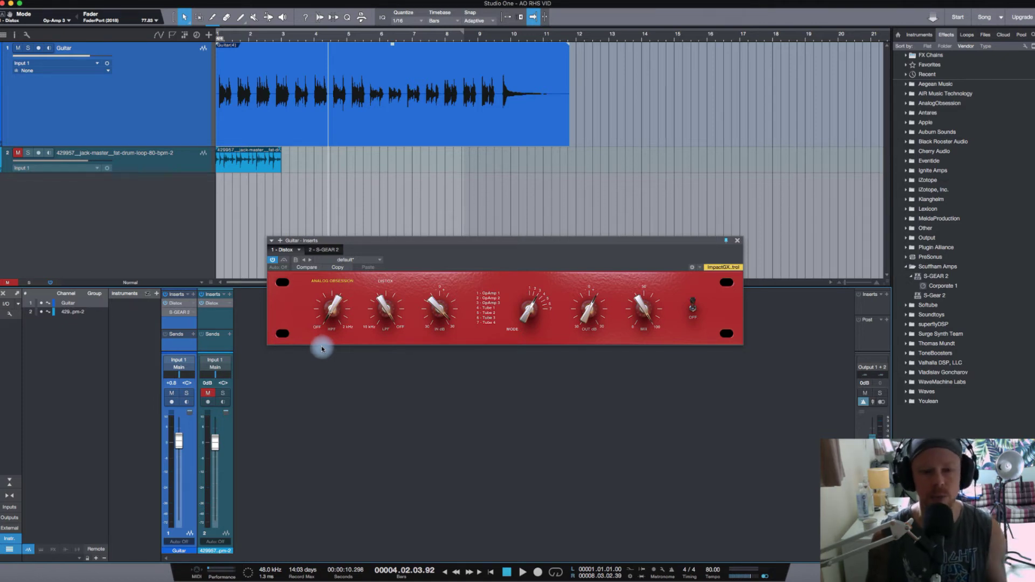
- Bypass Distox, activate S-GEAR 2 on the Guitar channel, and arrange both plug-in windows so they are visible together
{"action": "left_click", "coordinate": [165, 303]}
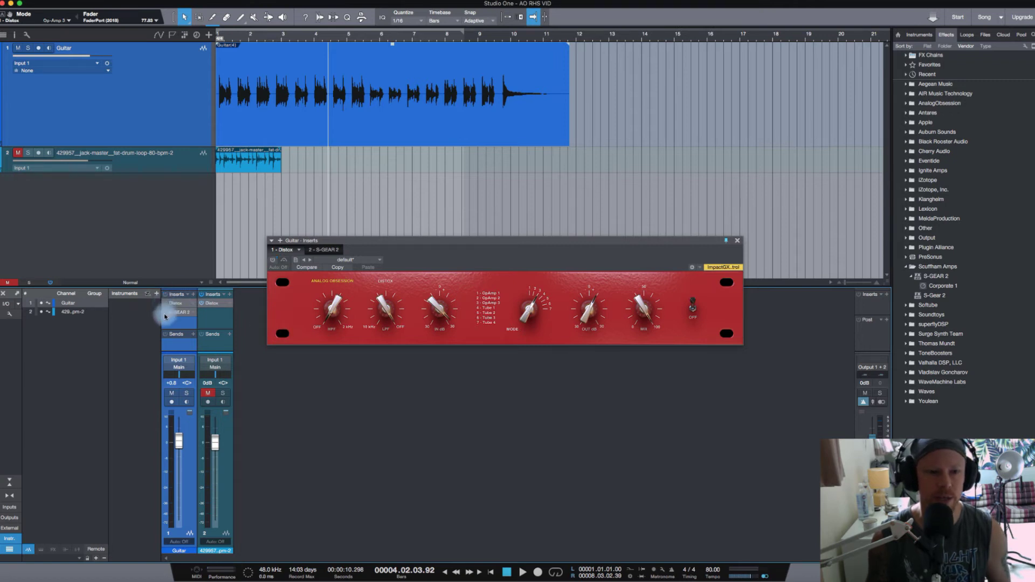
{"action": "left_click", "coordinate": [165, 313]}
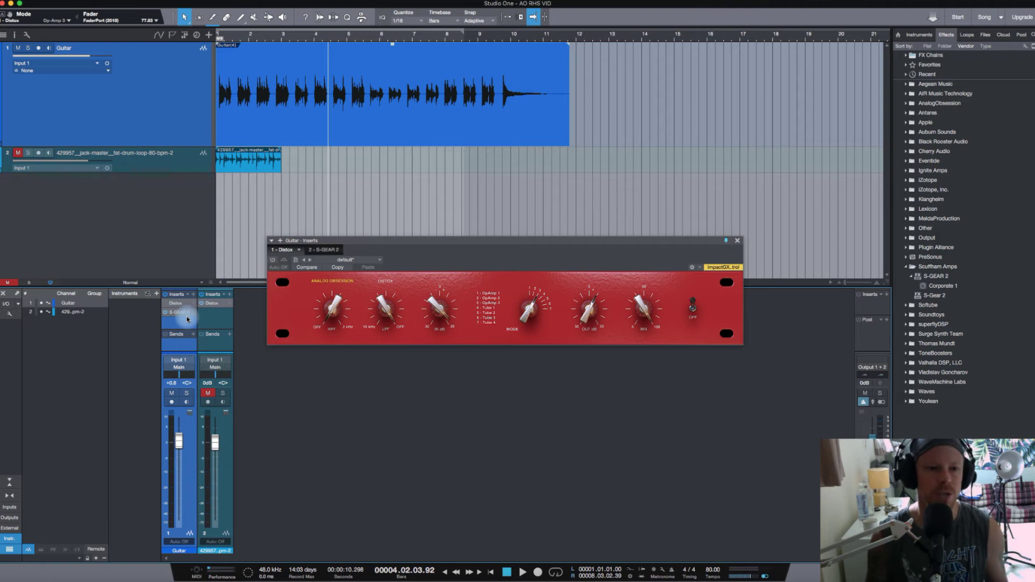
{"action": "left_click", "coordinate": [184, 317]}
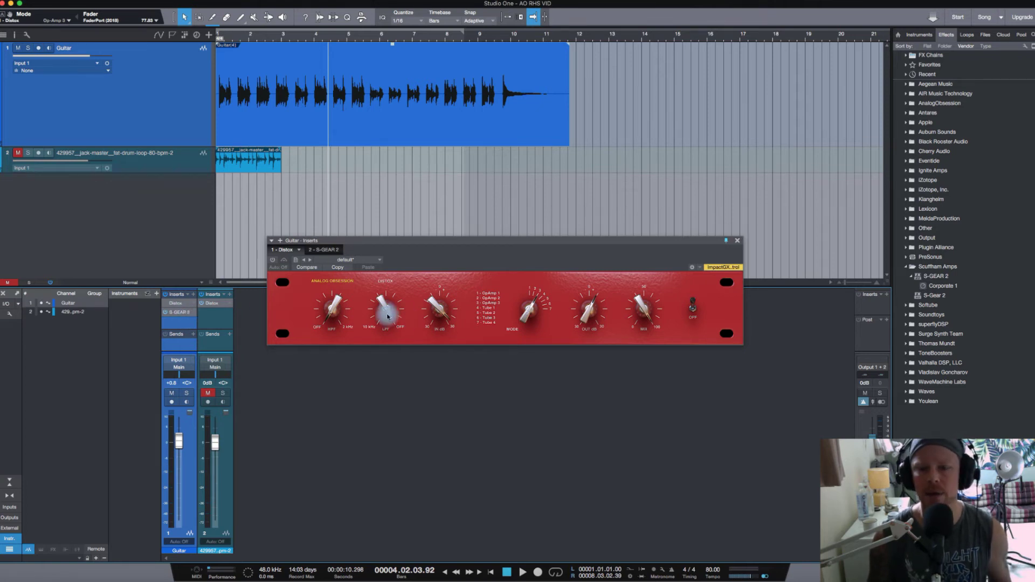
{"action": "left_click", "coordinate": [491, 244]}
{"action": "left_click_drag", "start_coordinate": [491, 244], "coordinate": [483, 421]}
{"action": "left_click_drag", "start_coordinate": [745, 69], "coordinate": [693, 41]}
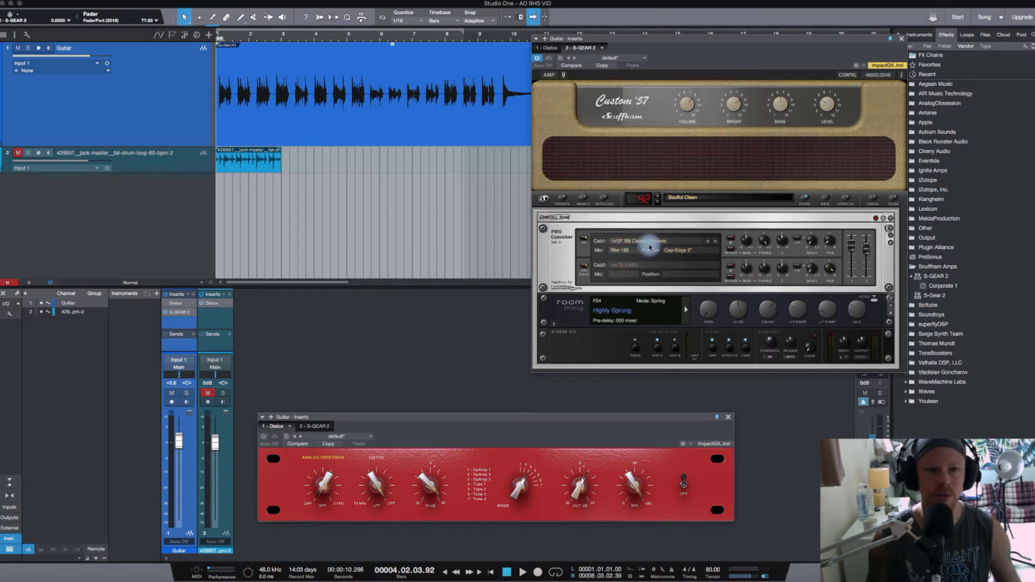
- Play the guitar through S-GEAR 2, comparing the amp sound with Distox active and bypassed, and return to the start
{"action": "key", "text": "space"}
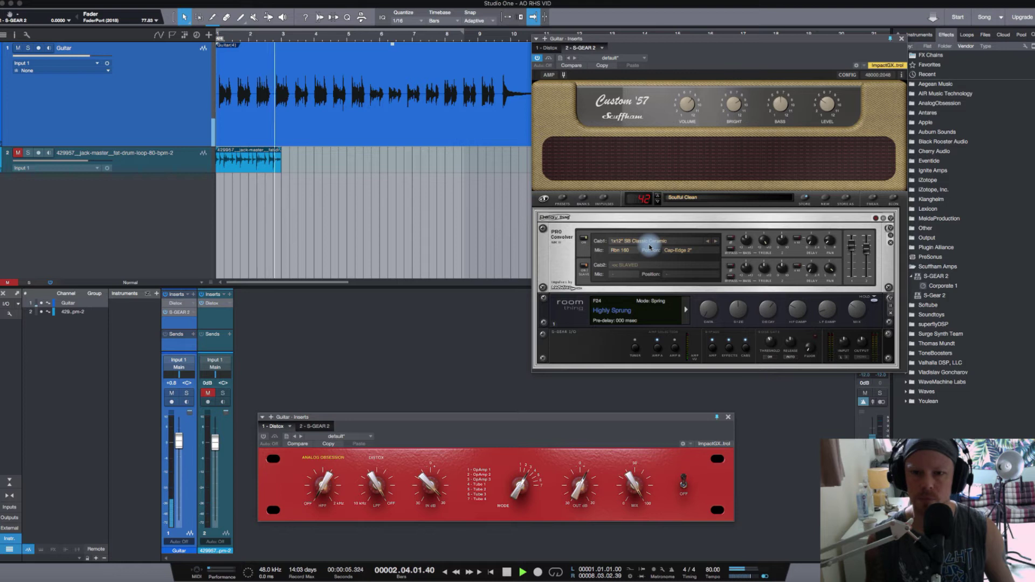
{"action": "key", "text": "space"}
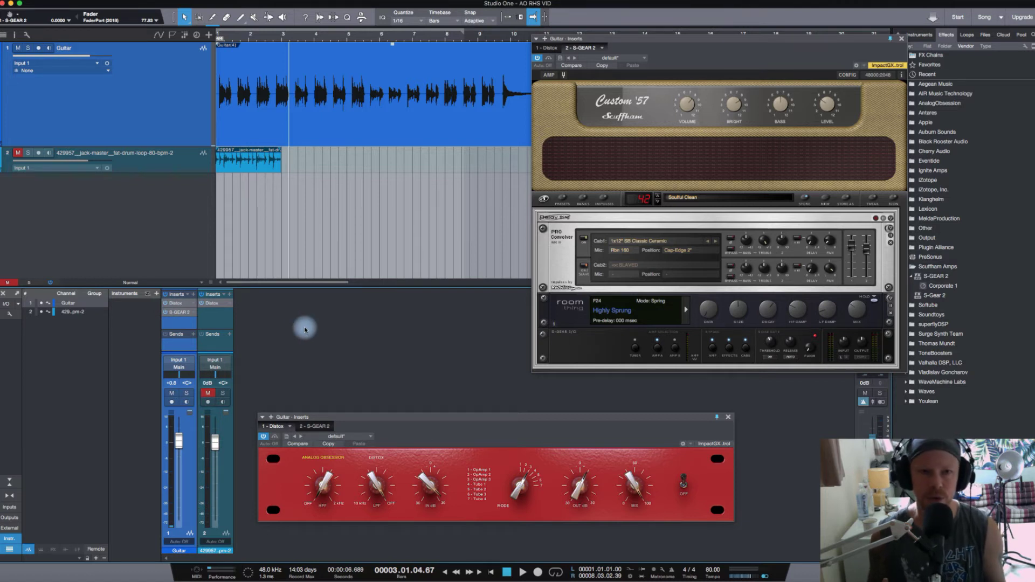
{"action": "key", "text": "comma"}
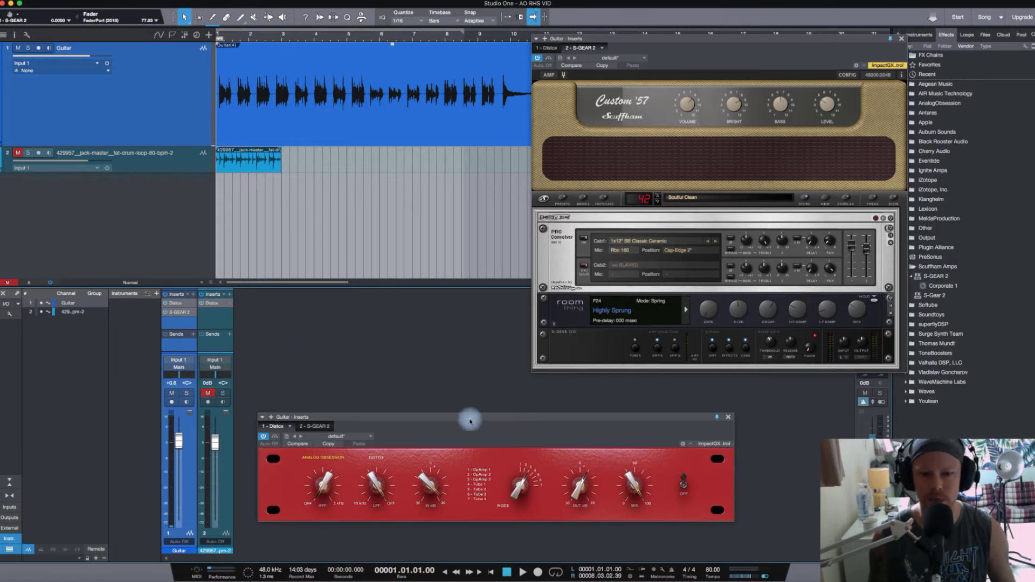
{"action": "left_click", "coordinate": [165, 303]}
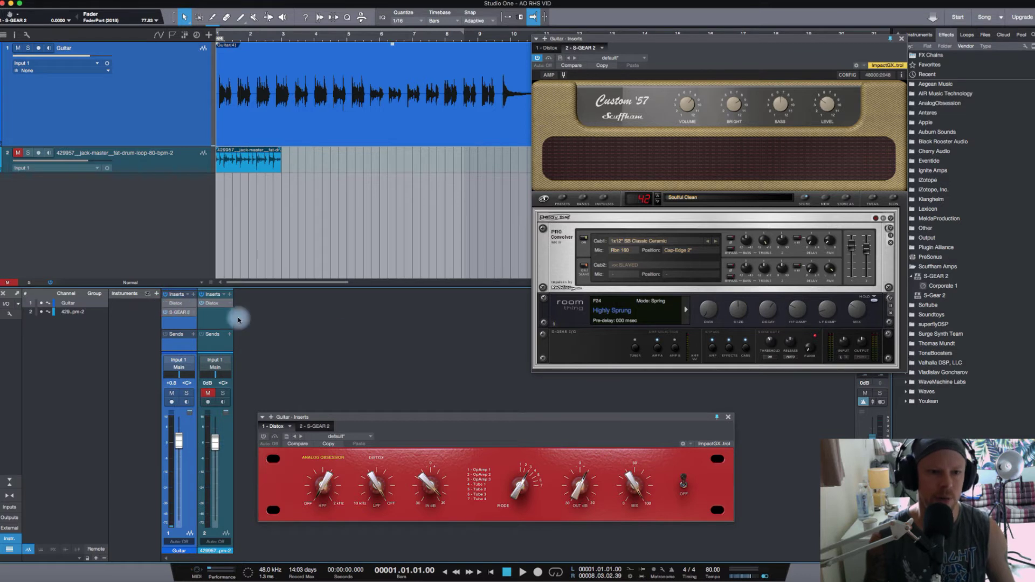
{"action": "key", "text": "space"}
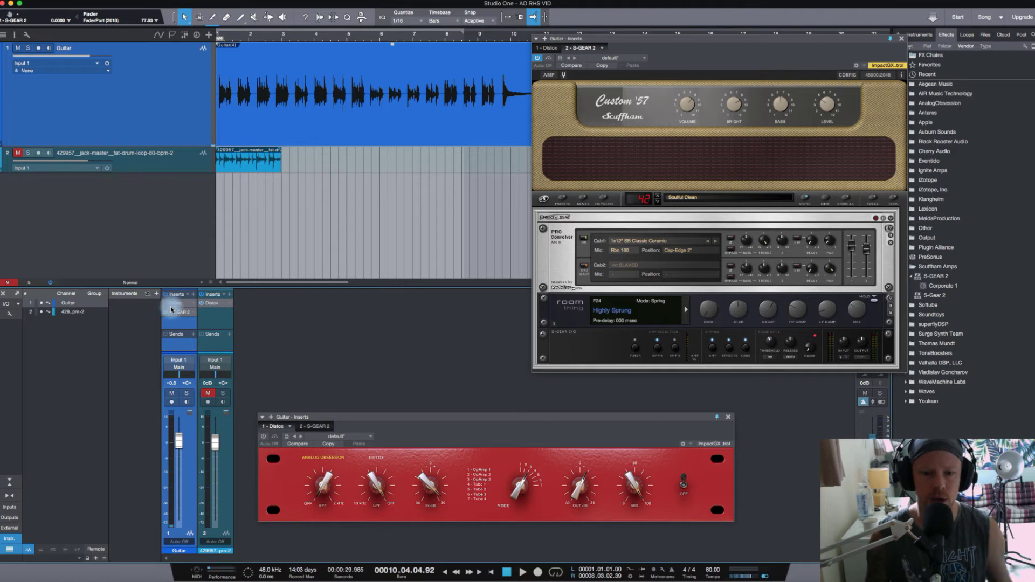
{"action": "key", "text": "comma"}
- Activate Distox in front of S-GEAR 2 and step its Mode from OpAmp 1 up through the Tube modes while the guitar plays
{"action": "left_click", "coordinate": [514, 503]}
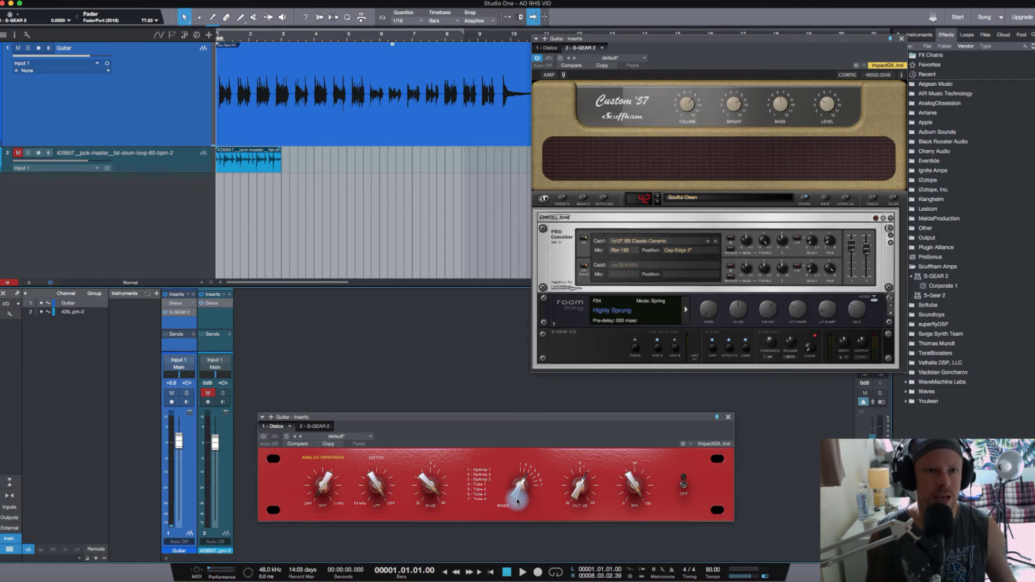
{"action": "left_click_drag", "start_coordinate": [521, 502], "coordinate": [536, 485]}
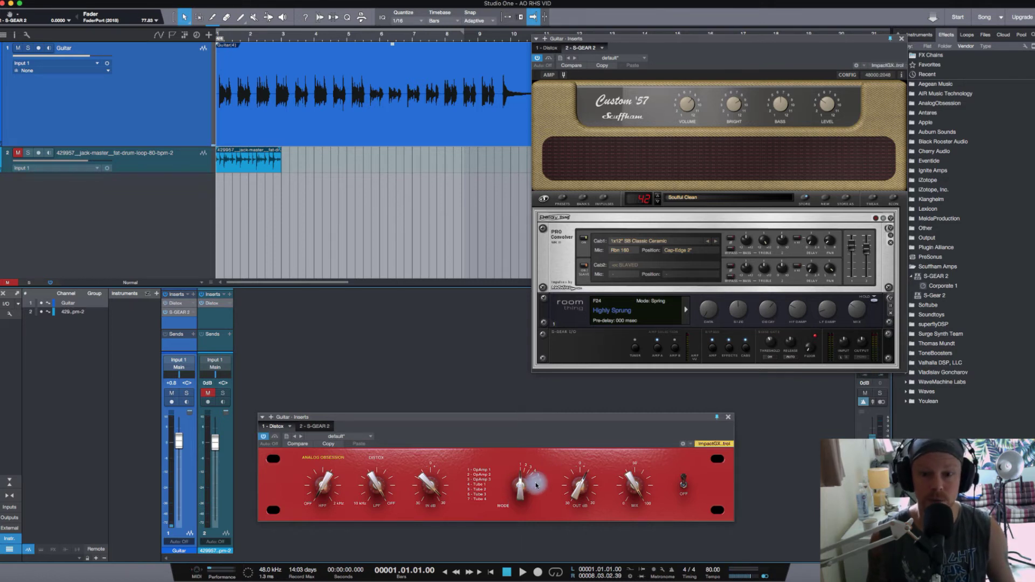
{"action": "key", "text": "space"}
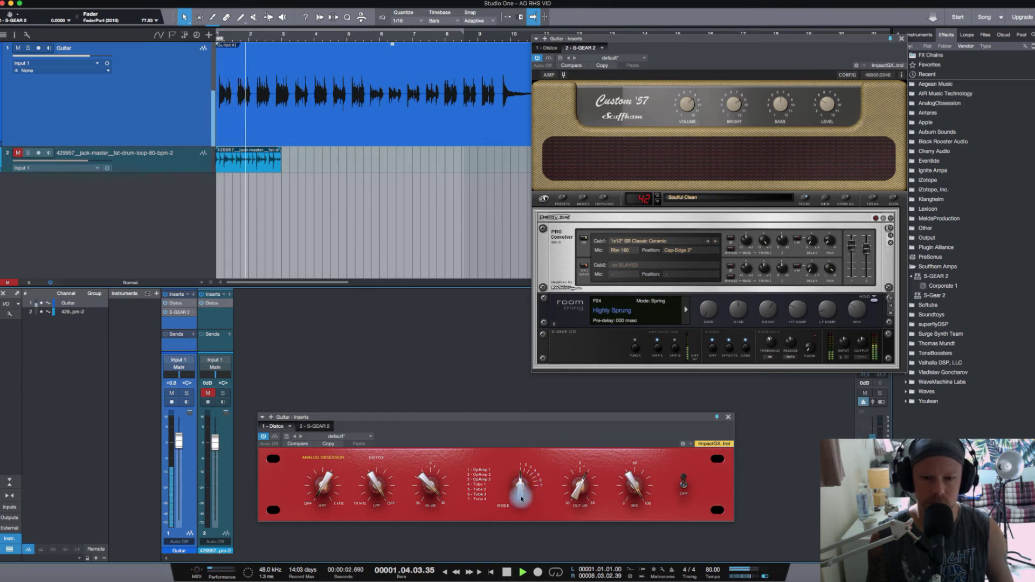
{"action": "left_click_drag", "start_coordinate": [521, 499], "coordinate": [519, 461]}
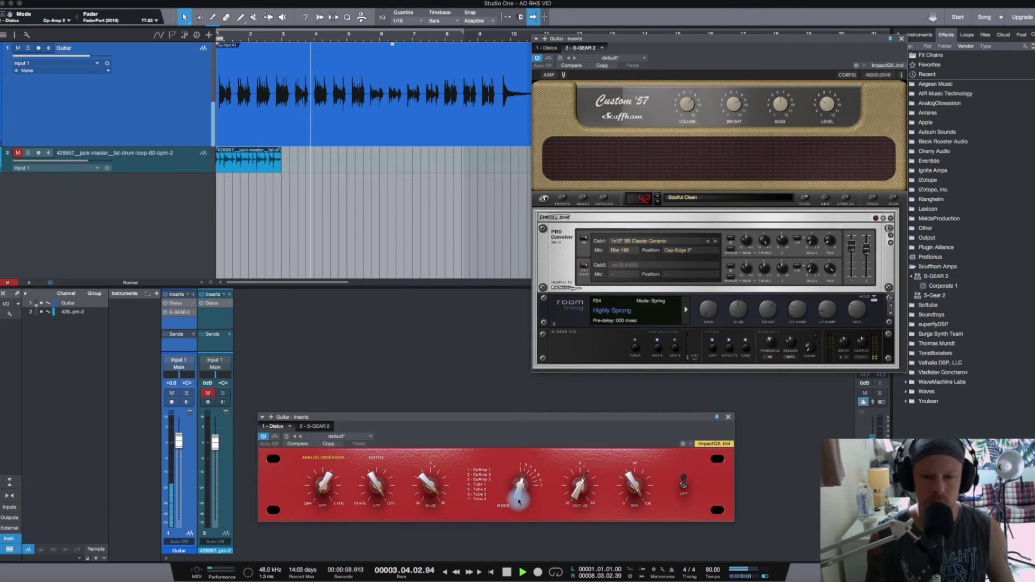
{"action": "mouse_move", "coordinate": [518, 493]}
{"action": "left_click_drag", "start_coordinate": [518, 493], "coordinate": [515, 465]}
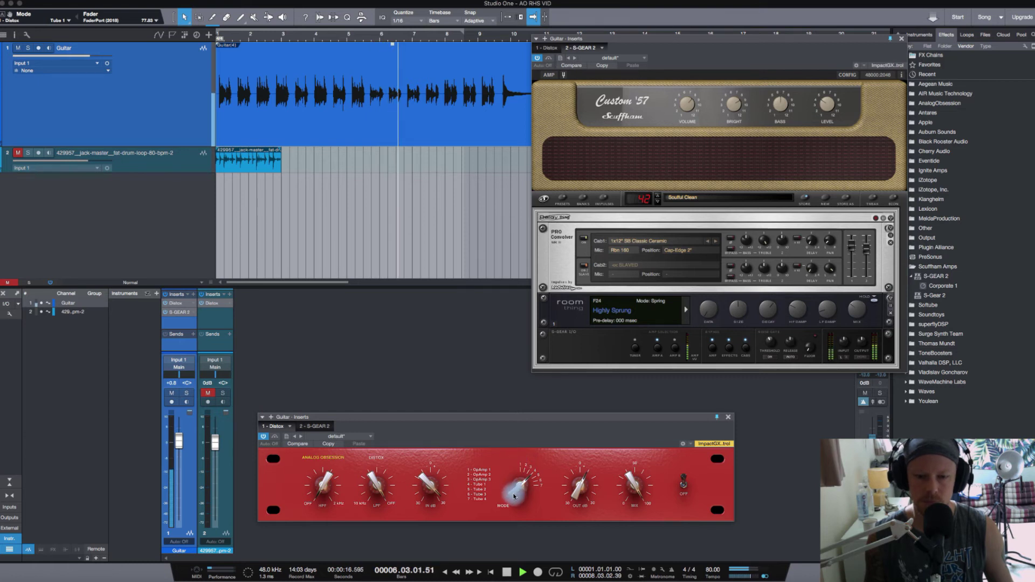
{"action": "left_click_drag", "start_coordinate": [514, 496], "coordinate": [515, 487]}
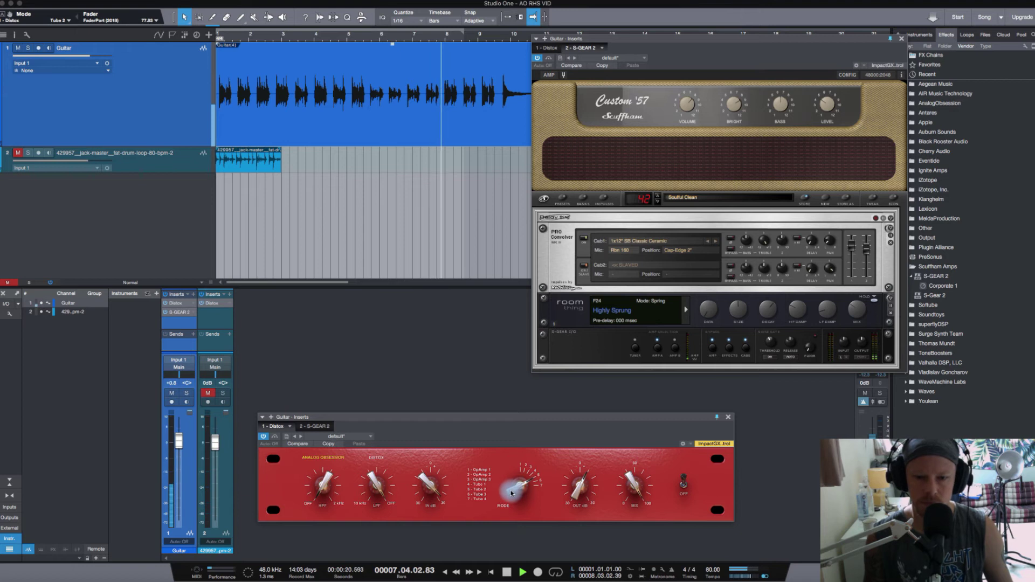
{"action": "left_click_drag", "start_coordinate": [513, 492], "coordinate": [517, 438]}
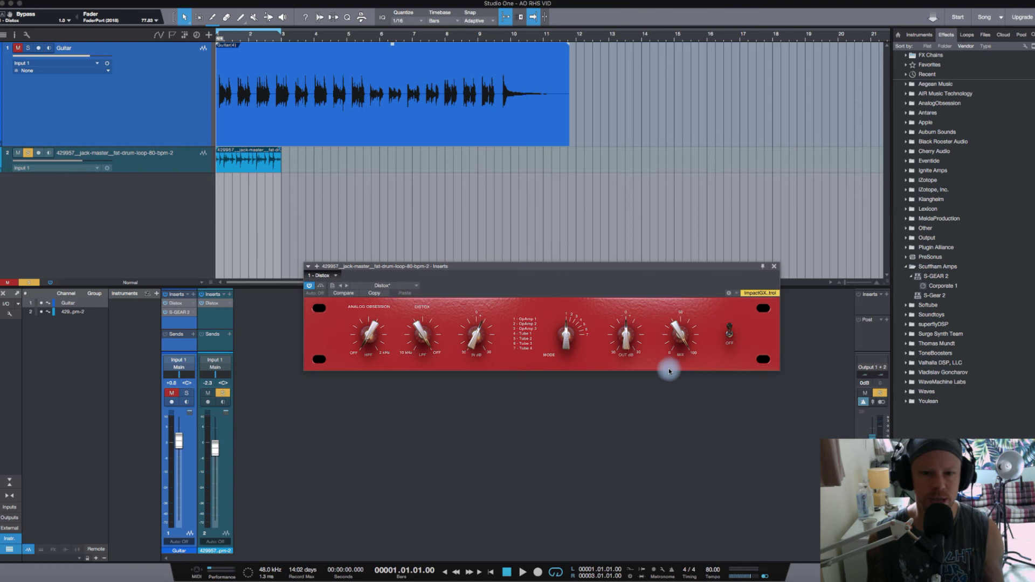
- Play the looped drum track and audition Distox's higher OpAmp modes on it, adjusting the input gain between modes
{"action": "key", "text": "space"}
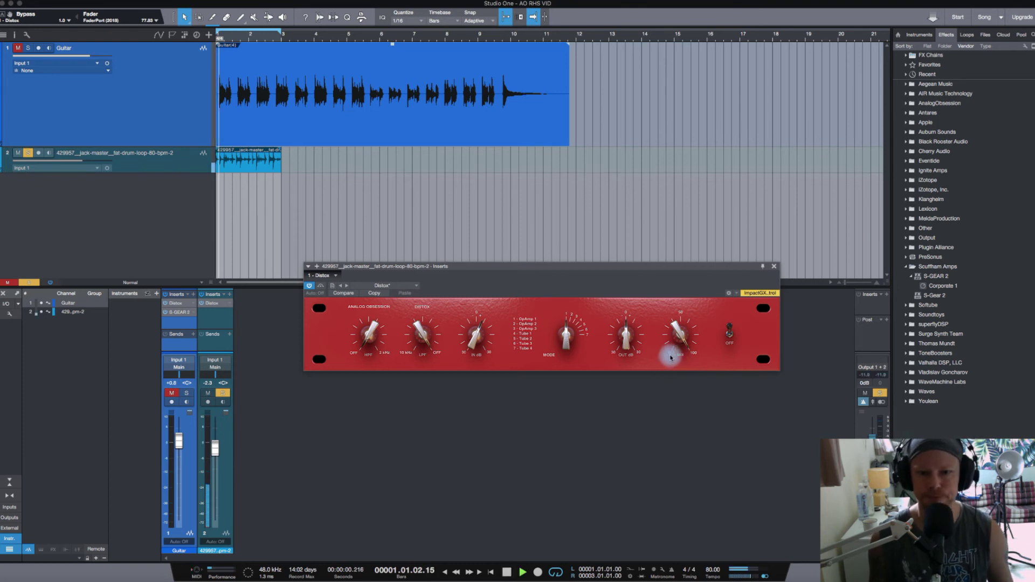
{"action": "mouse_move", "coordinate": [474, 346]}
{"action": "left_mouse_down"}
{"action": "mouse_move", "coordinate": [463, 326]}
{"action": "mouse_move", "coordinate": [465, 337]}
{"action": "left_mouse_up"}
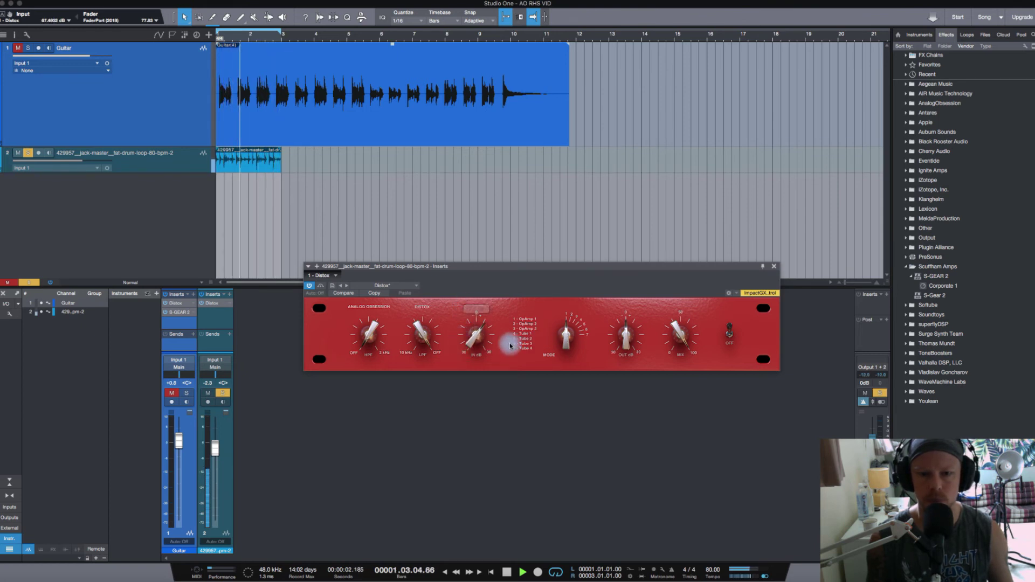
{"action": "left_click_drag", "start_coordinate": [561, 342], "coordinate": [566, 311]}
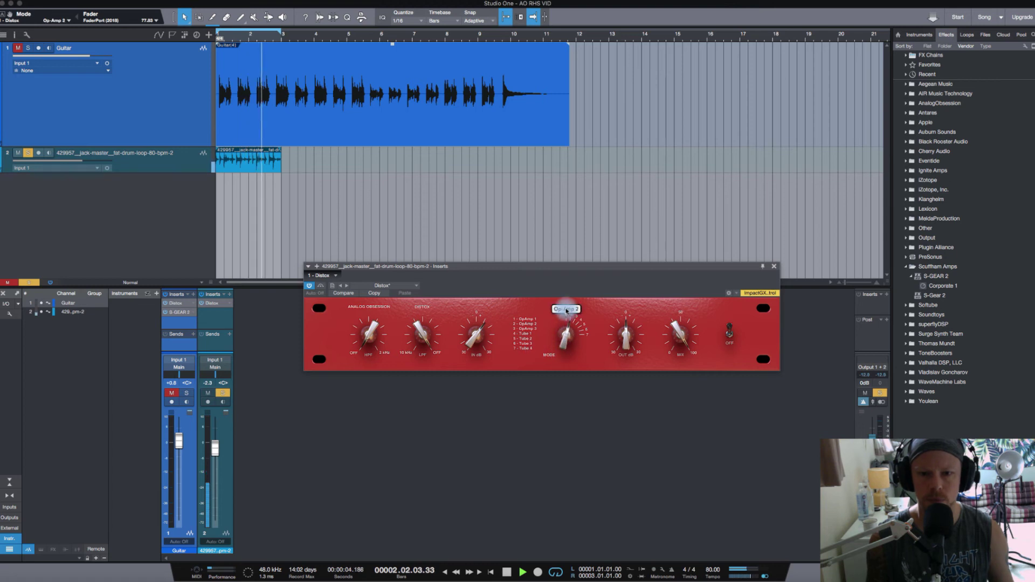
{"action": "left_click_drag", "start_coordinate": [470, 347], "coordinate": [470, 329]}
{"action": "left_click_drag", "start_coordinate": [565, 344], "coordinate": [565, 337]}
- Step the drum track's Distox through the Tube modes up to Tube 4, lowering the input gain between modes
{"action": "left_click_drag", "start_coordinate": [458, 341], "coordinate": [499, 353]}
{"action": "left_click_drag", "start_coordinate": [562, 343], "coordinate": [564, 320]}
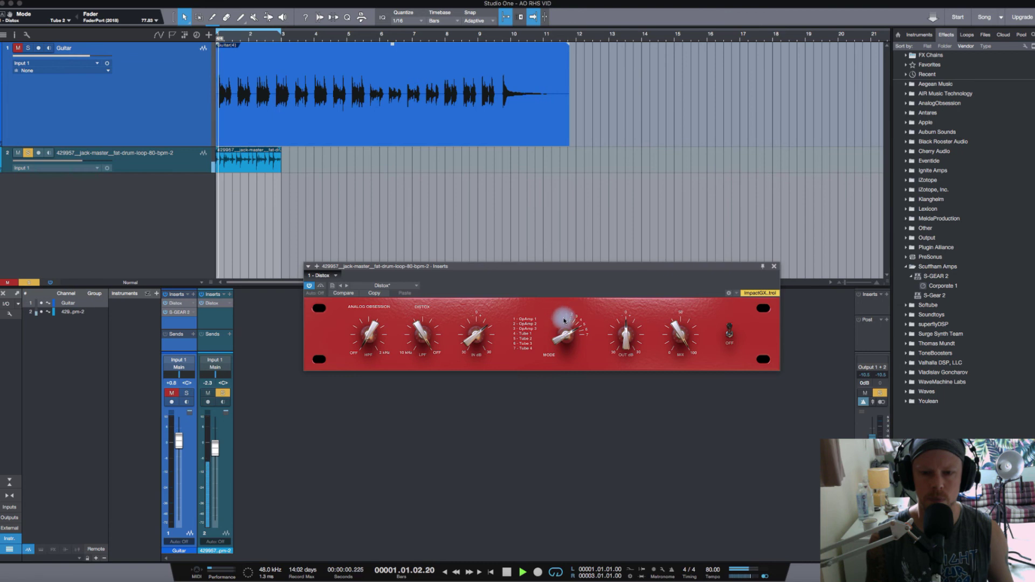
{"action": "left_click_drag", "start_coordinate": [475, 338], "coordinate": [470, 349]}
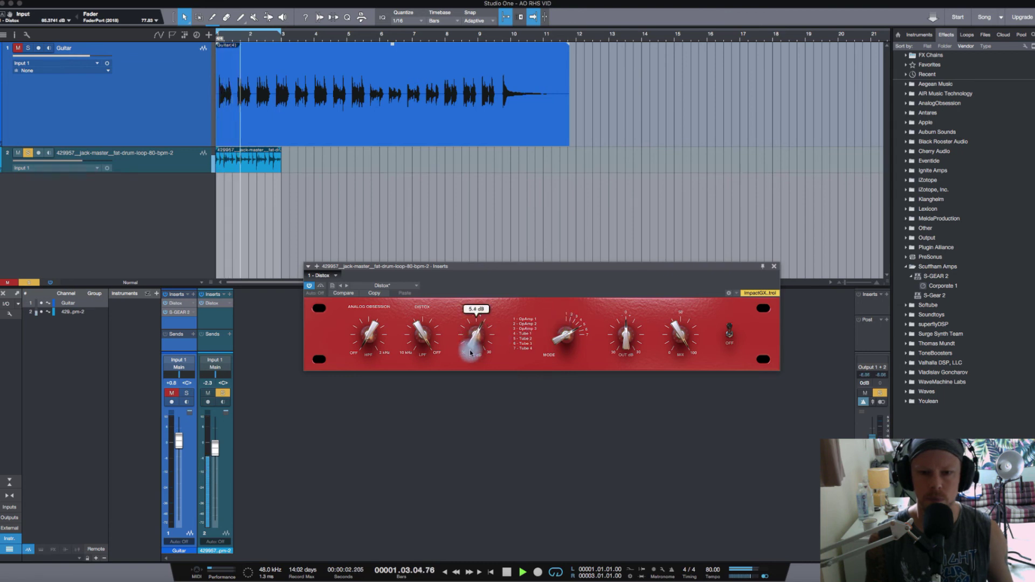
{"action": "left_click_drag", "start_coordinate": [555, 341], "coordinate": [559, 319]}
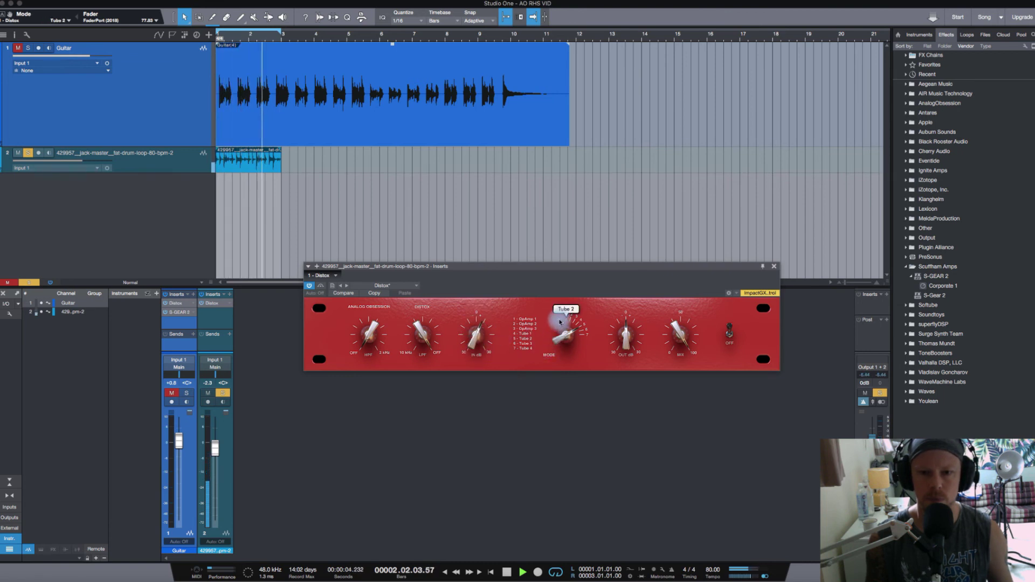
{"action": "left_click_drag", "start_coordinate": [475, 340], "coordinate": [473, 347]}
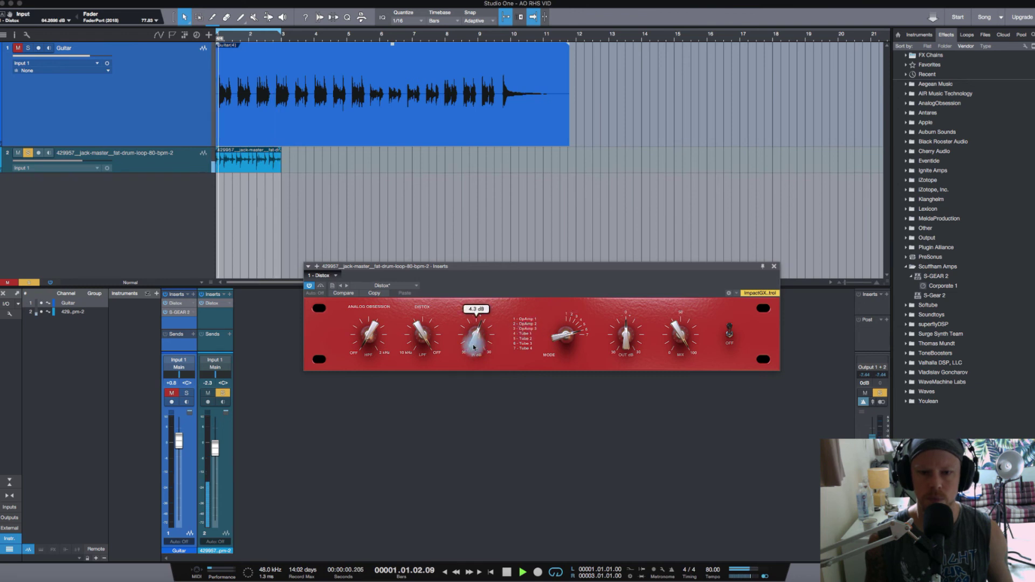
{"action": "left_click", "coordinate": [559, 342]}
{"action": "mouse_move", "coordinate": [480, 341]}
{"action": "left_mouse_down"}
{"action": "mouse_move", "coordinate": [471, 292]}
{"action": "mouse_move", "coordinate": [468, 349]}
{"action": "left_mouse_up"}
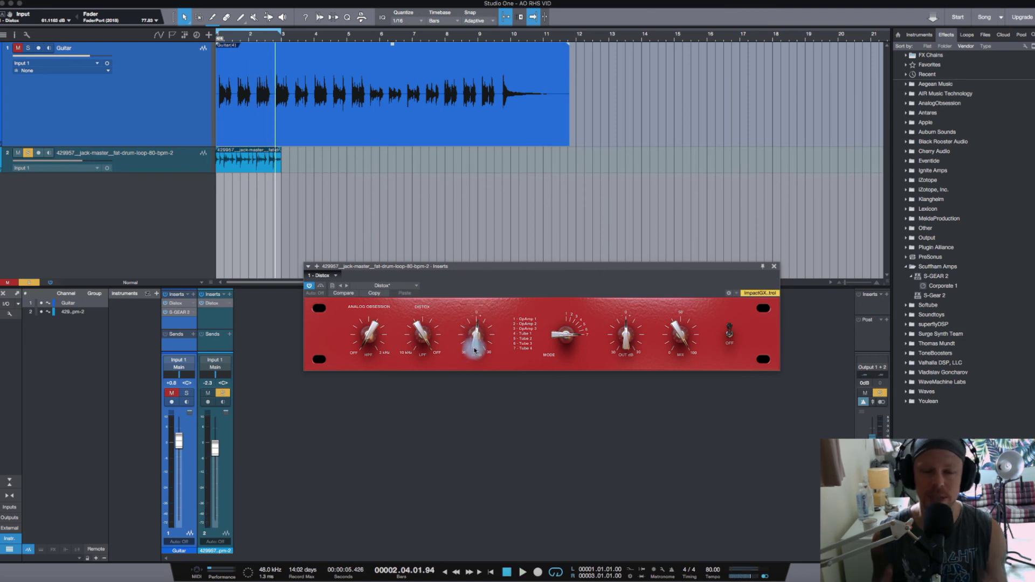